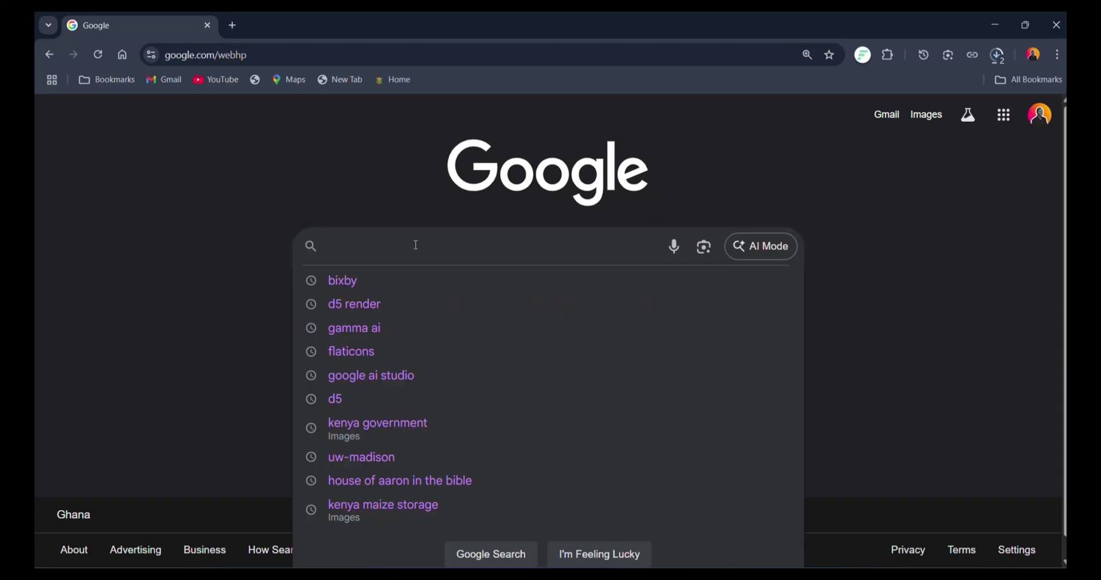
# Search Google for 'd5 render' and open the official D5 Render homepage.
pyautogui.write('d5 rende')
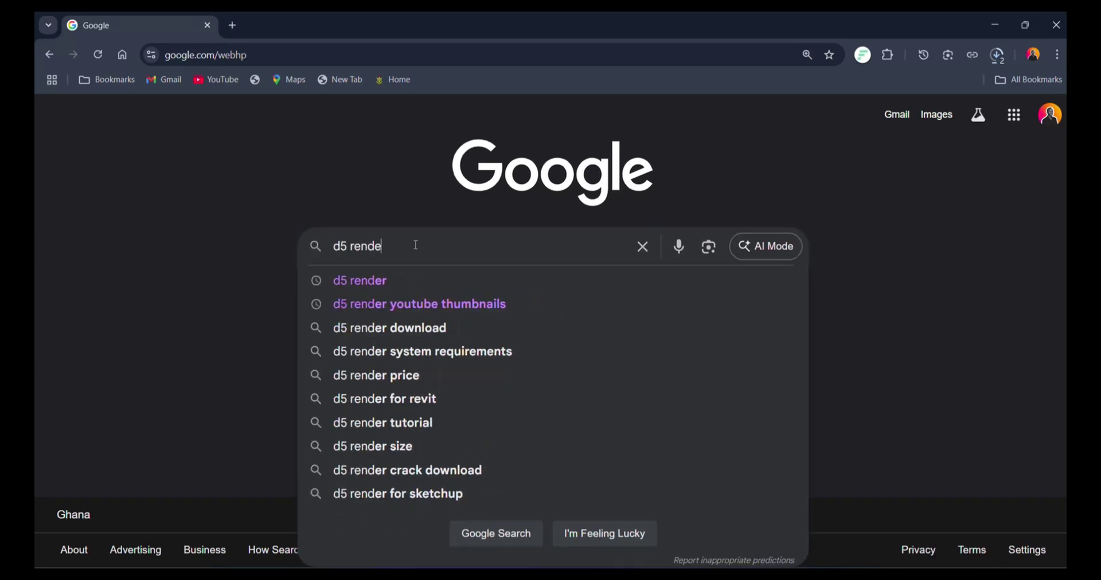
pyautogui.write('r')
pyautogui.press('Return')
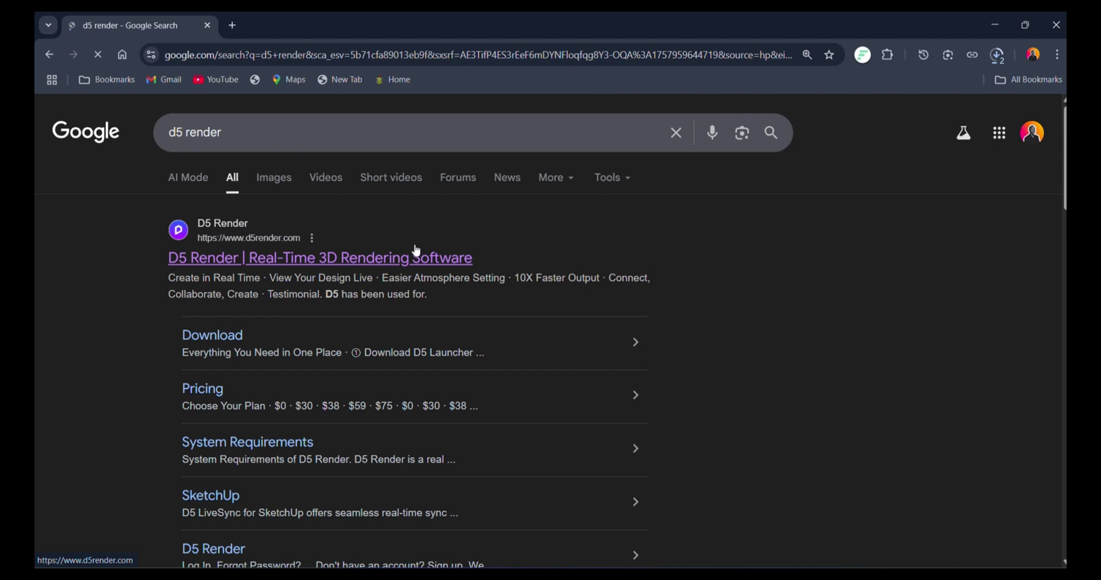
pyautogui.click(382, 265)
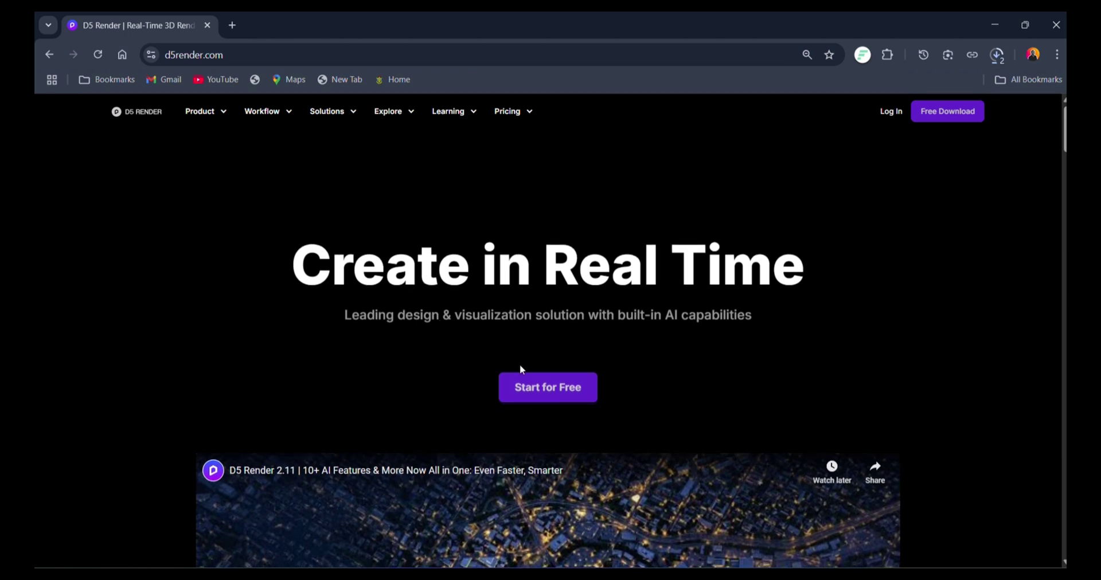
# Save the D5 Launcher installer from Start for Free, then reach the Sign up form.
pyautogui.click(560, 385)
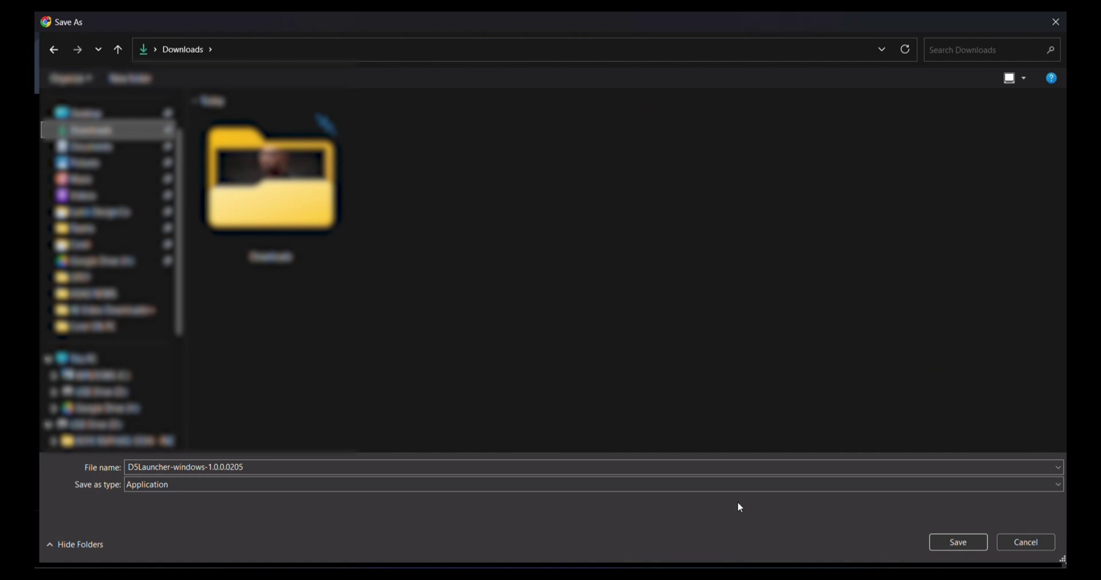
pyautogui.click(958, 544)
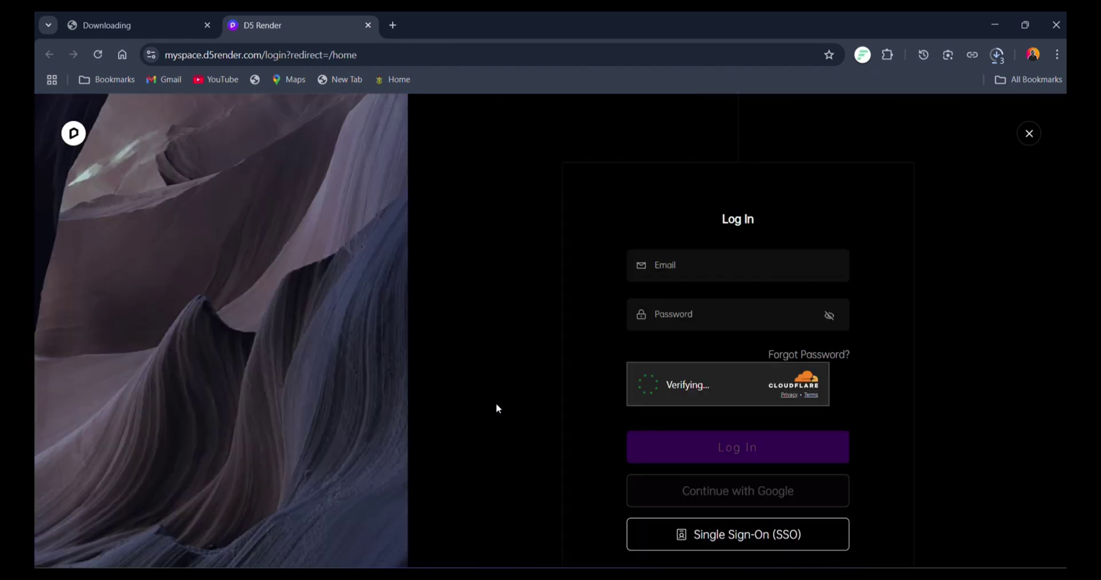
pyautogui.scroll(-1, 584, 385)
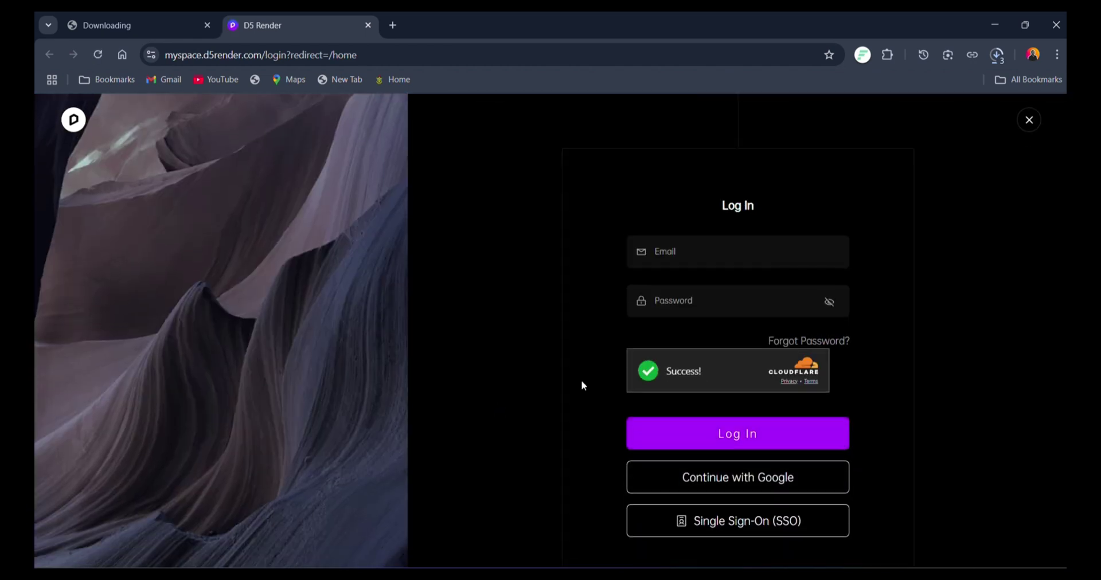
pyautogui.scroll(-2, 583, 385)
pyautogui.scroll(-1, 583, 385)
pyautogui.click(781, 484)
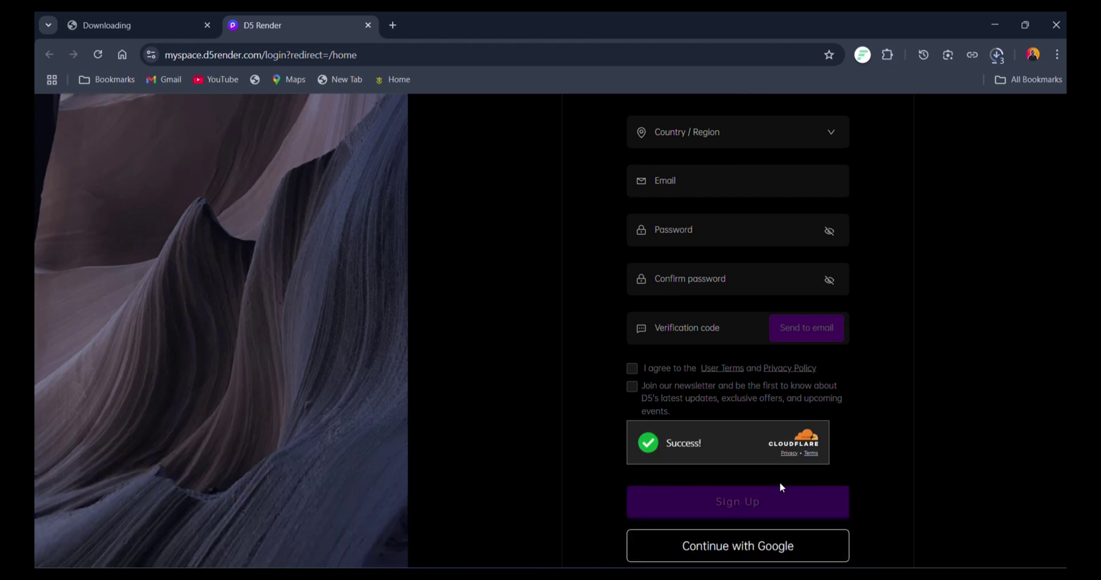
pyautogui.scroll(1, 740, 344)
pyautogui.click(697, 206)
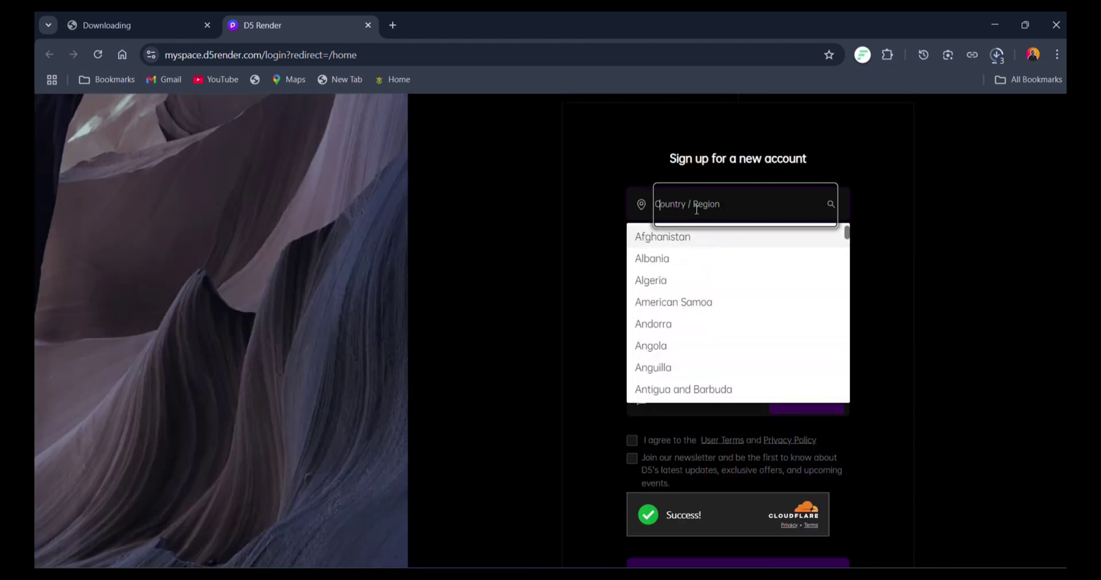
pyautogui.write('gha')
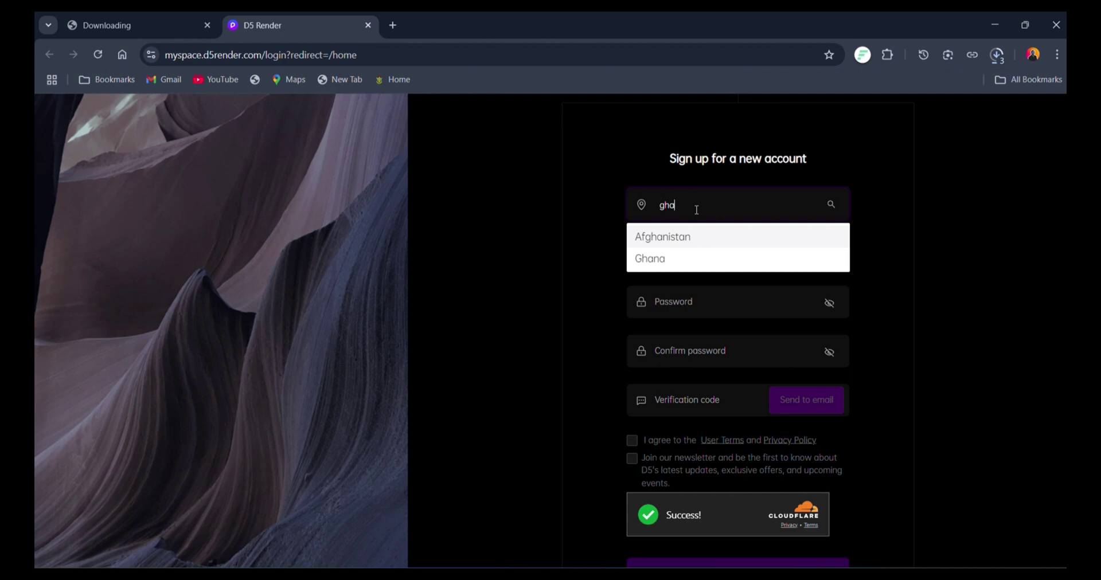
pyautogui.click(683, 261)
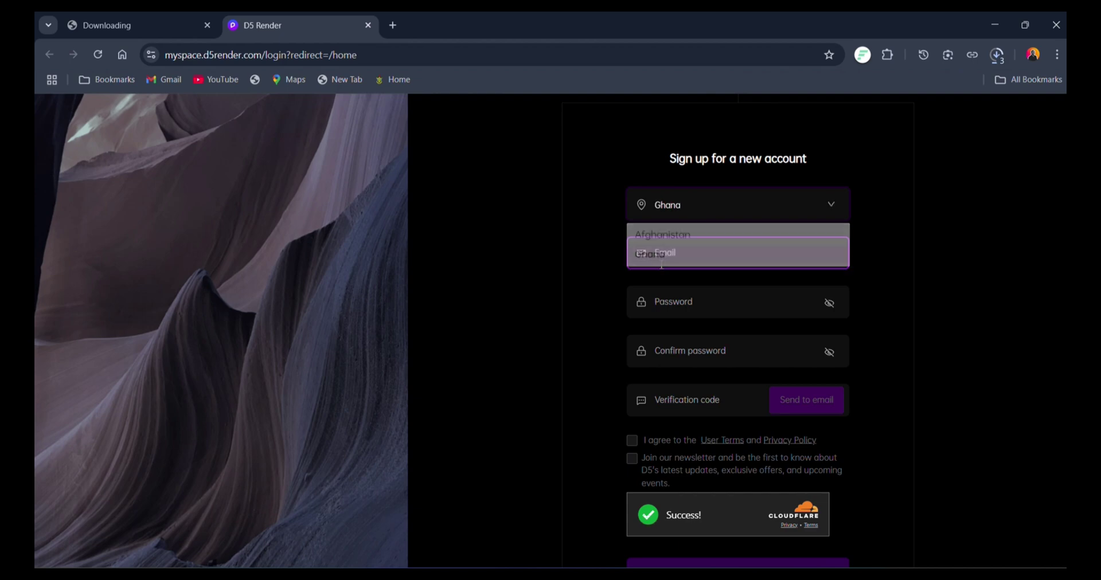
pyautogui.click(684, 263)
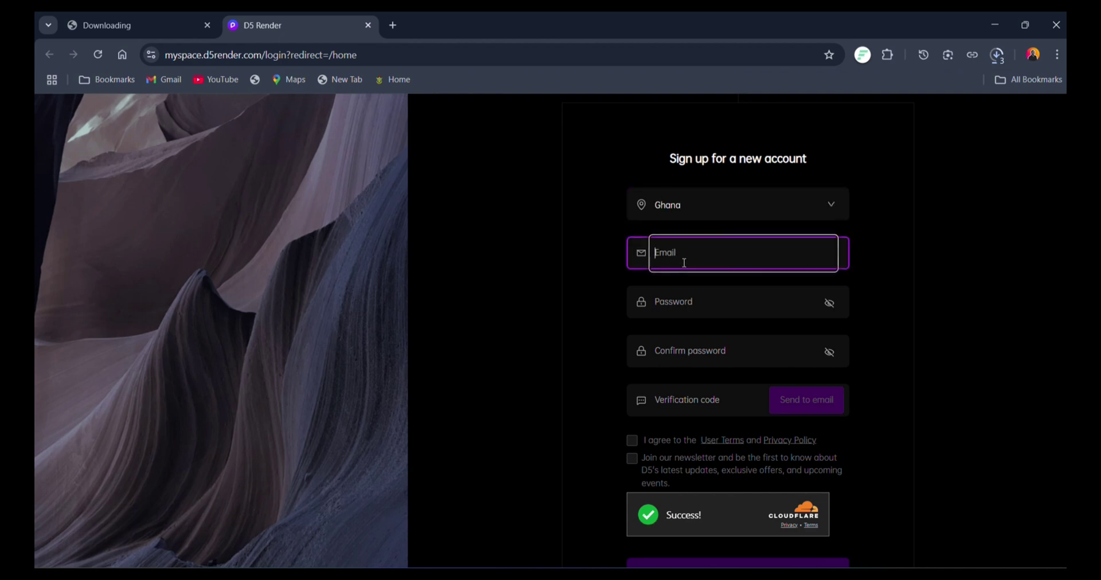
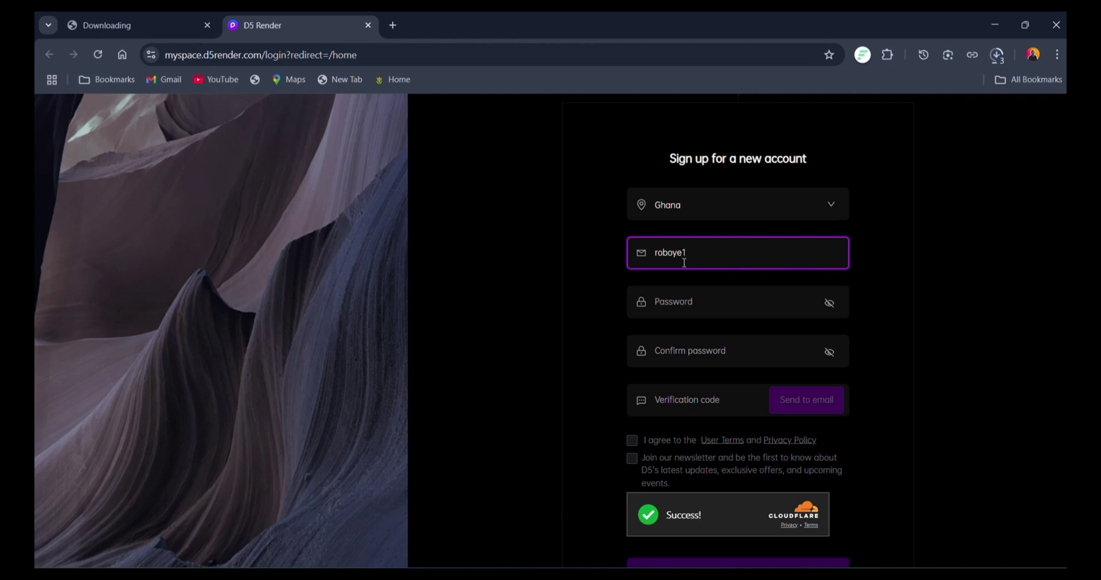
# Enter and confirm the password, and agree to the terms and the newsletter.
pyautogui.click(691, 302)
pyautogui.hotkey('ctrl', 'v')
pyautogui.click(720, 345)
pyautogui.write('••')
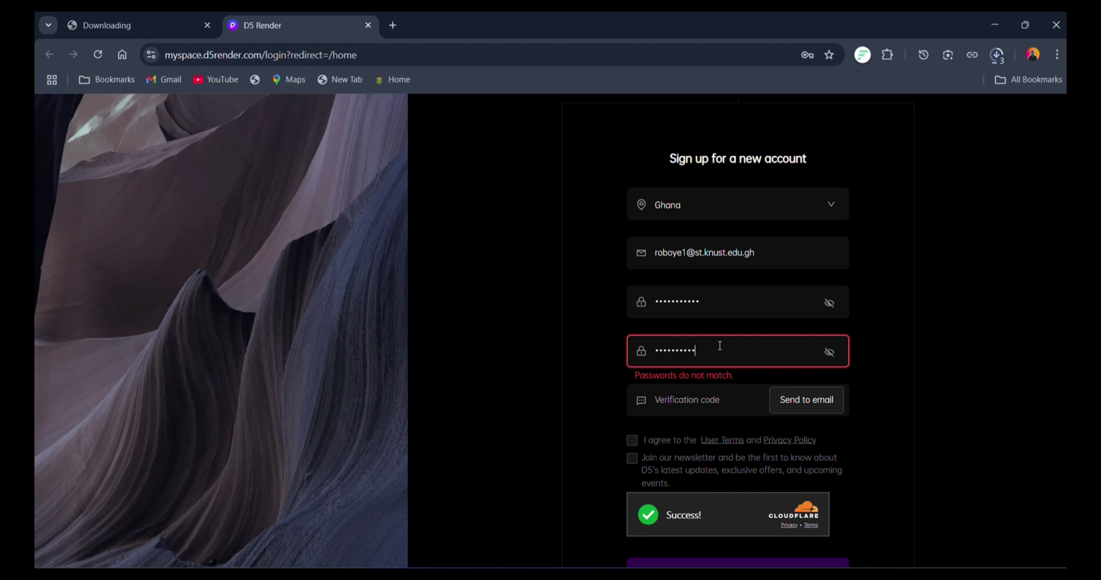
pyautogui.write('•')
pyautogui.click(632, 441)
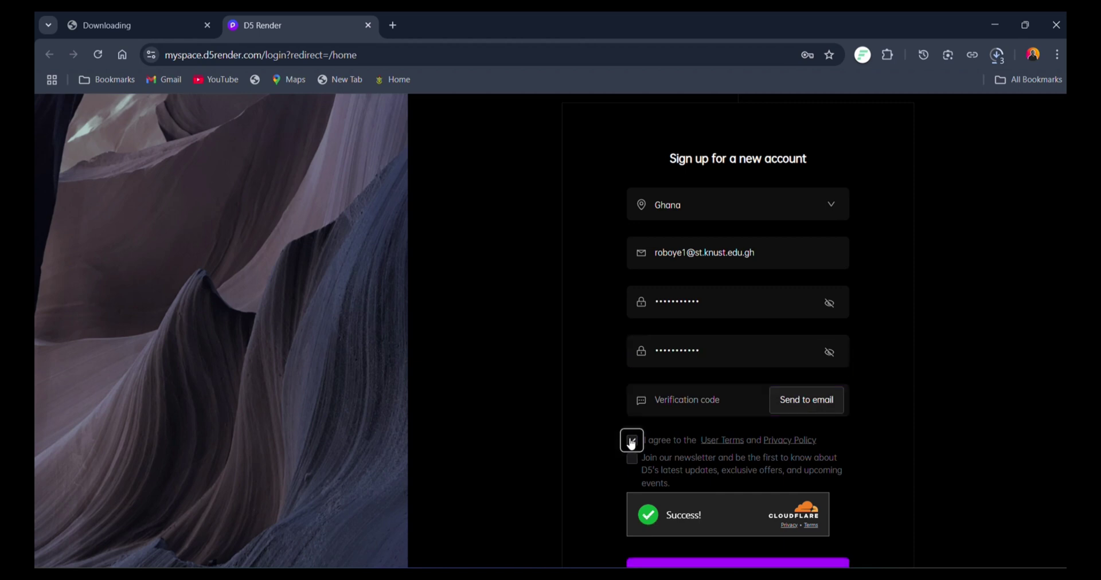
pyautogui.click(633, 460)
pyautogui.click(780, 409)
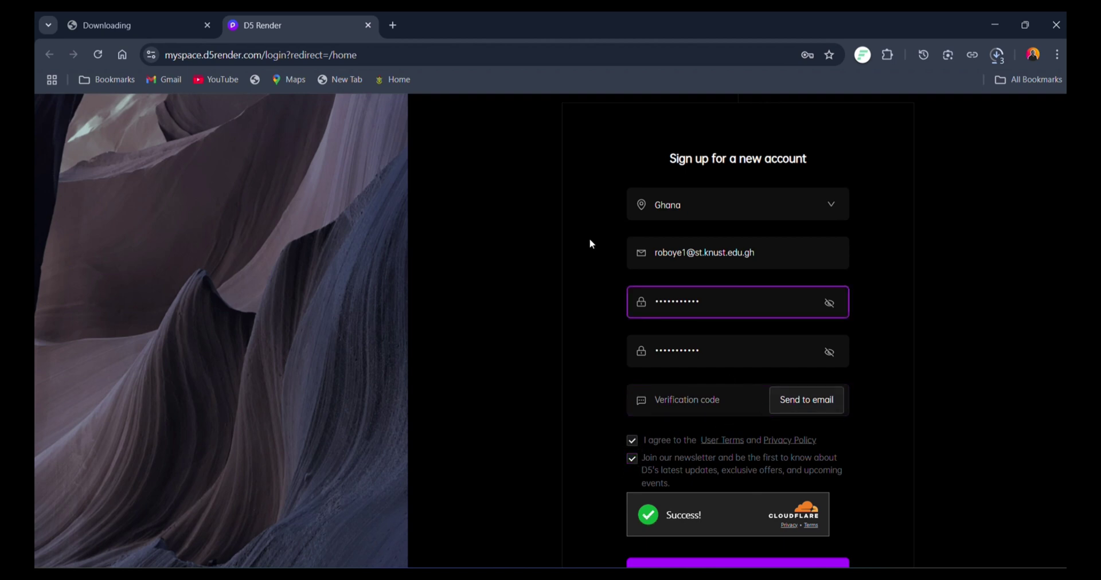
# In a new Chrome tab, go to the outlook.live.com sign-in page.
pyautogui.click(394, 26)
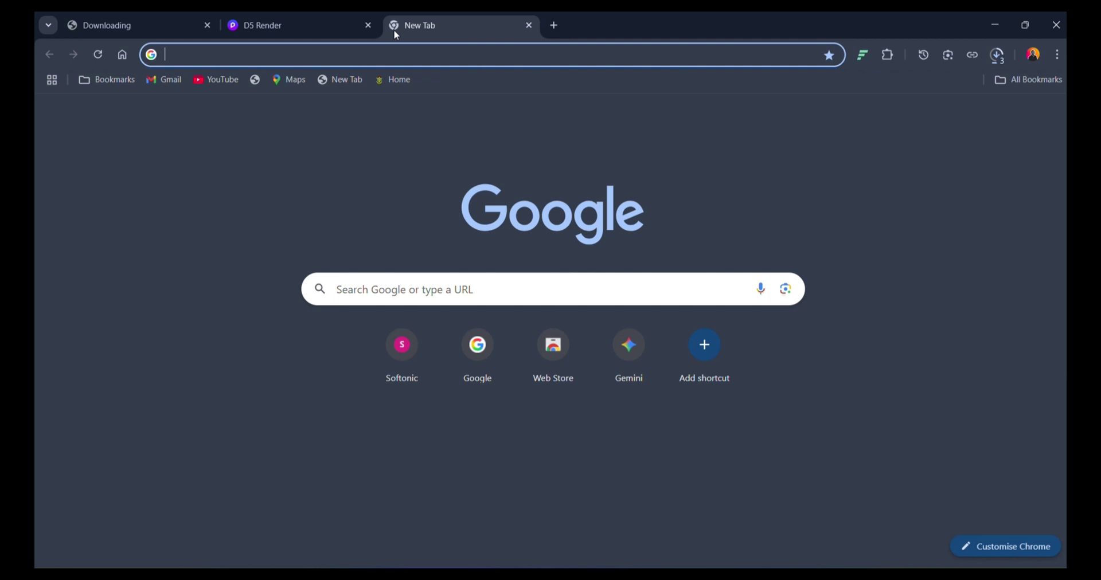
pyautogui.click(380, 50)
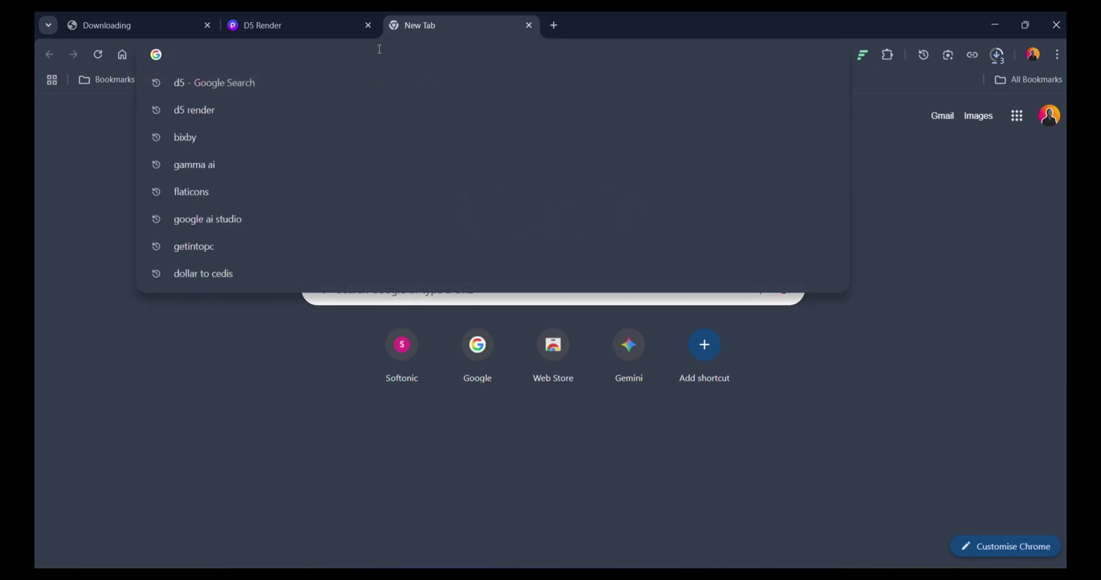
pyautogui.write('outlook')
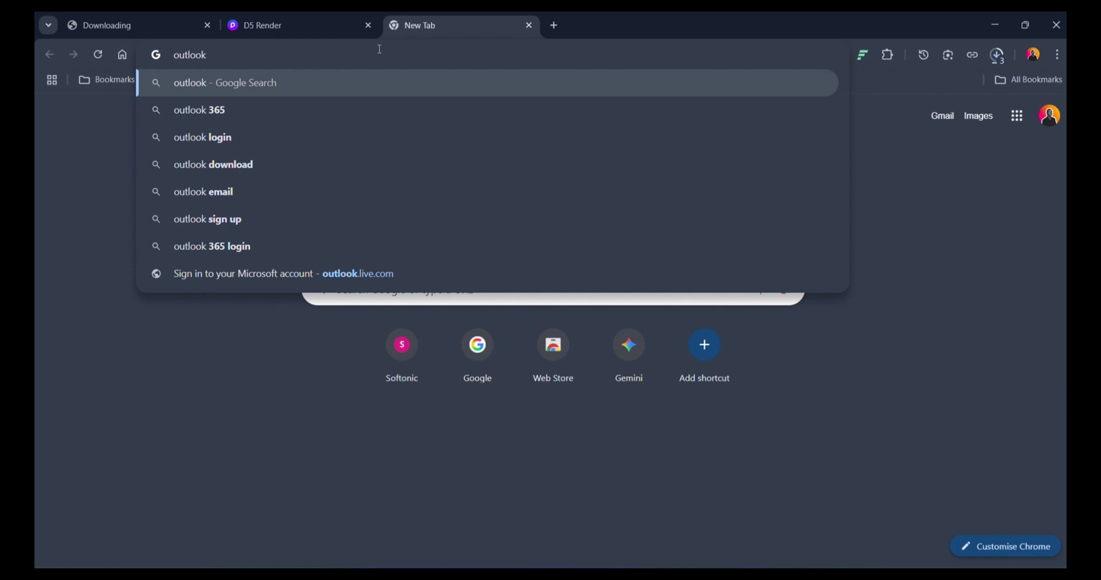
pyautogui.click(355, 269)
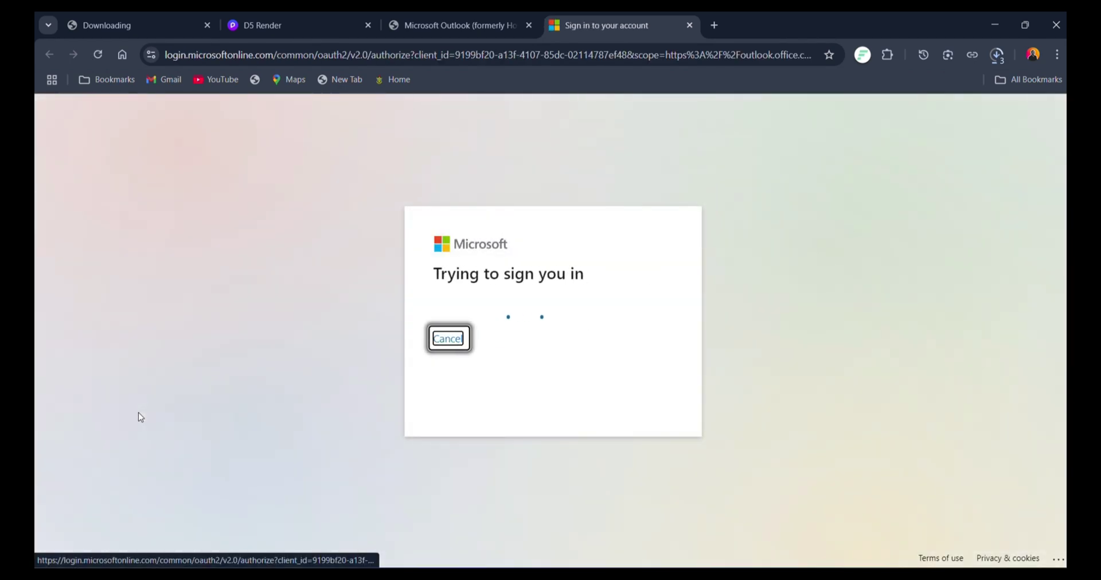
pyautogui.click(516, 219)
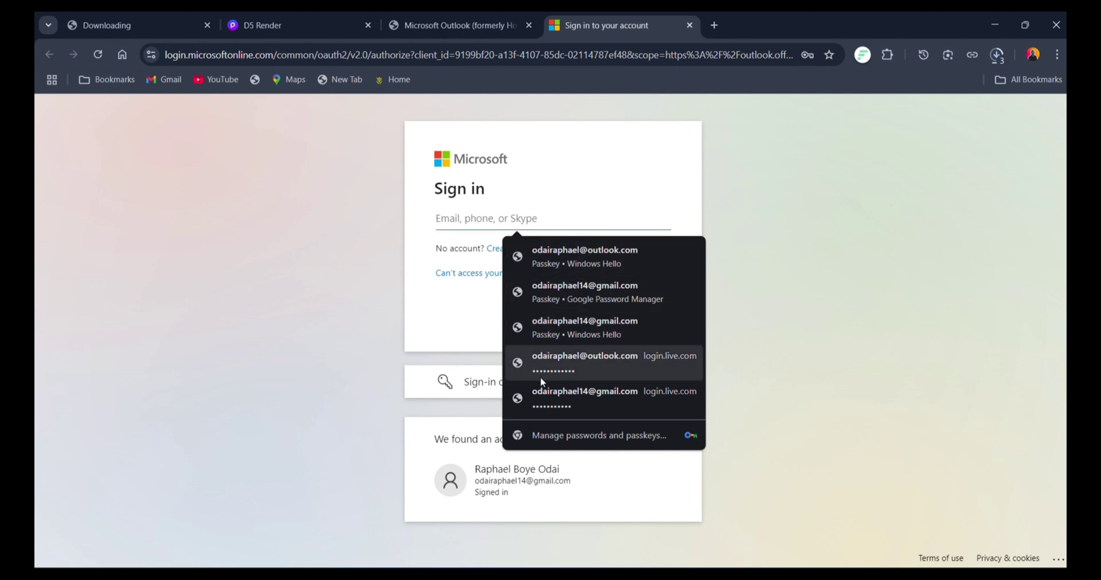
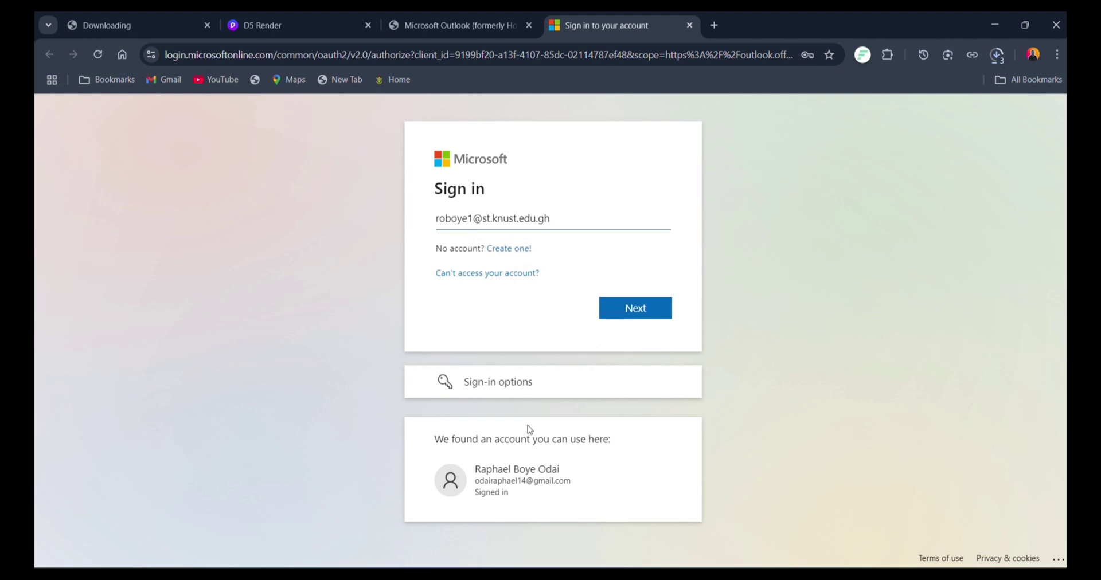
pyautogui.click(634, 307)
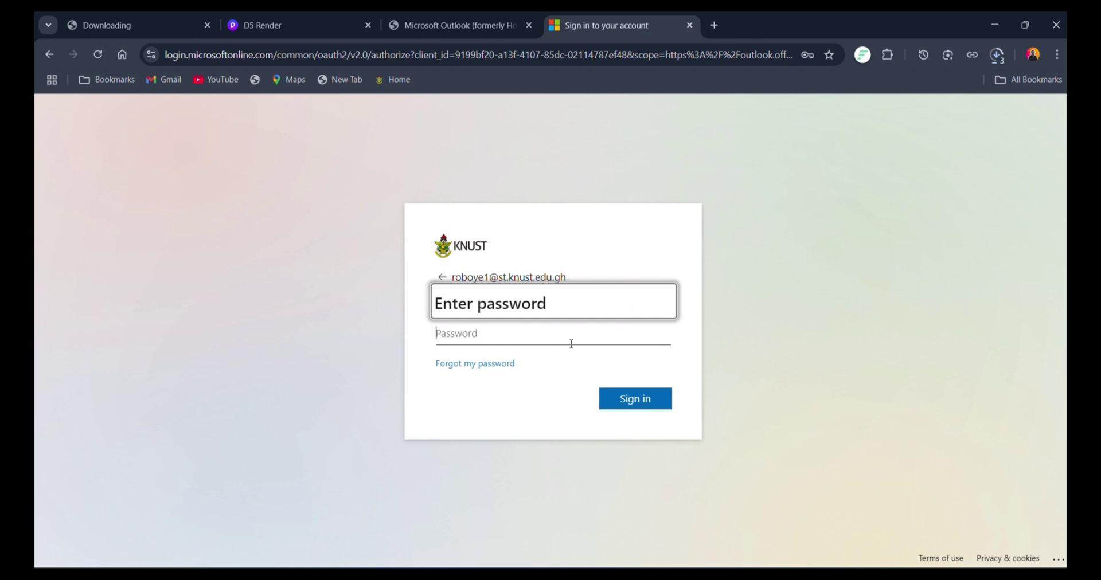
# Sign in with the password and stay signed in without being asked again.
pyautogui.click(571, 344)
pyautogui.write('•')
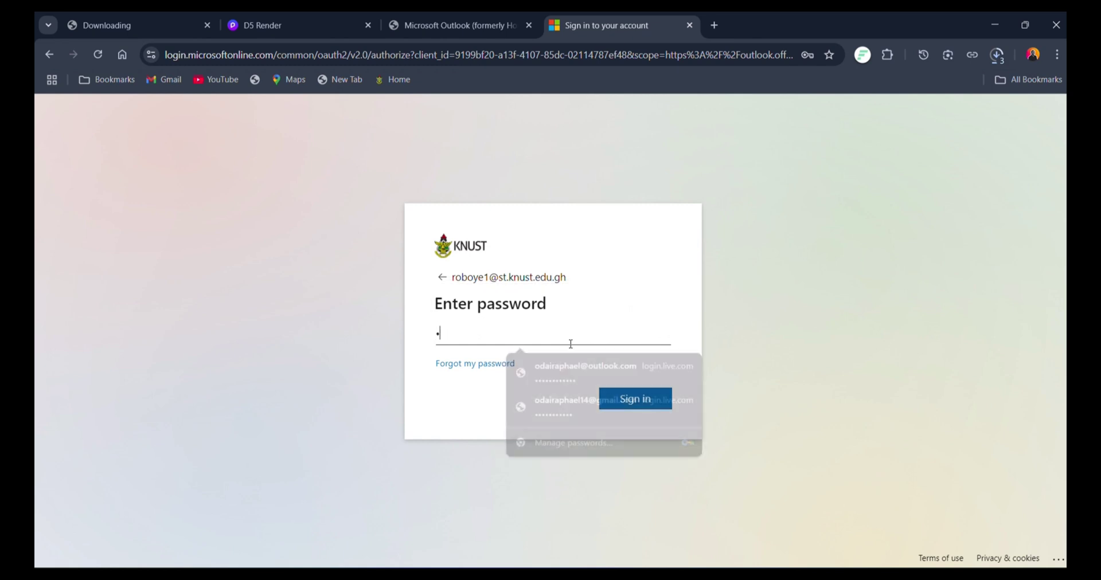
pyautogui.write('••')
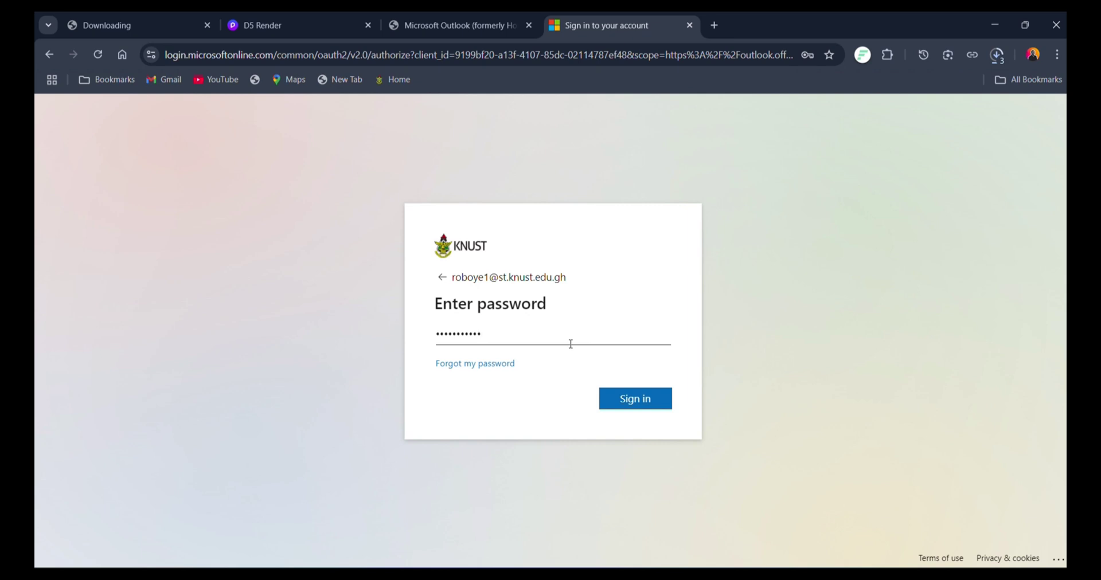
pyautogui.click(629, 398)
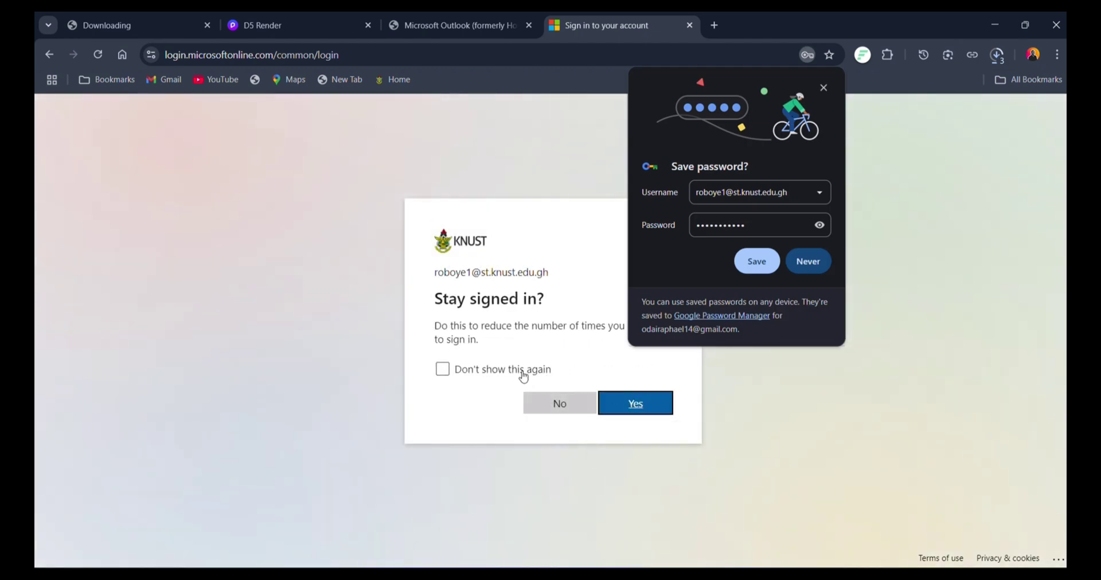
pyautogui.click(523, 374)
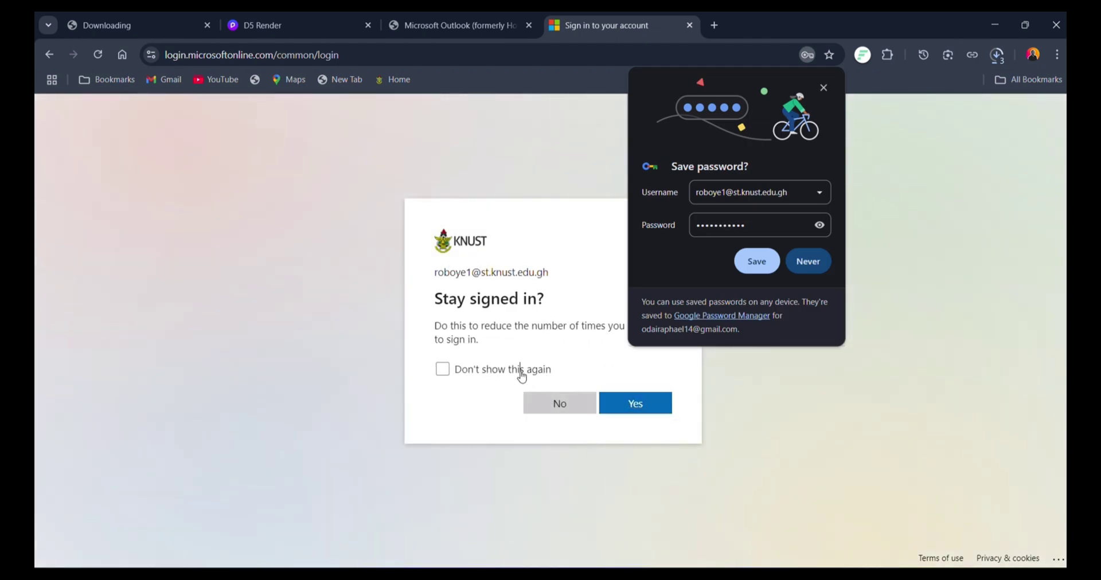
pyautogui.click(631, 404)
pyautogui.click(631, 404)
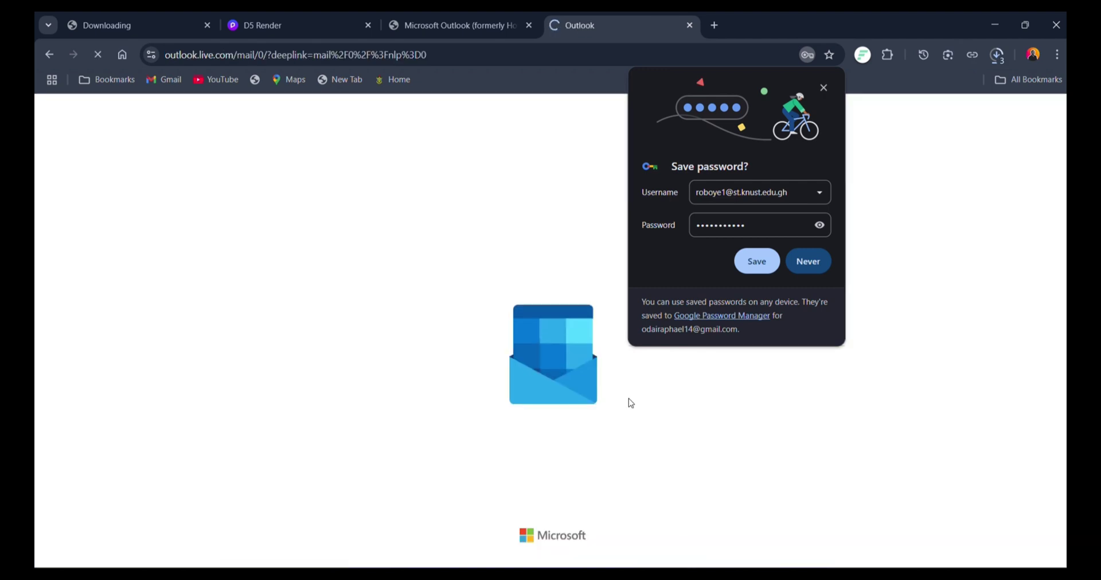
pyautogui.click(811, 269)
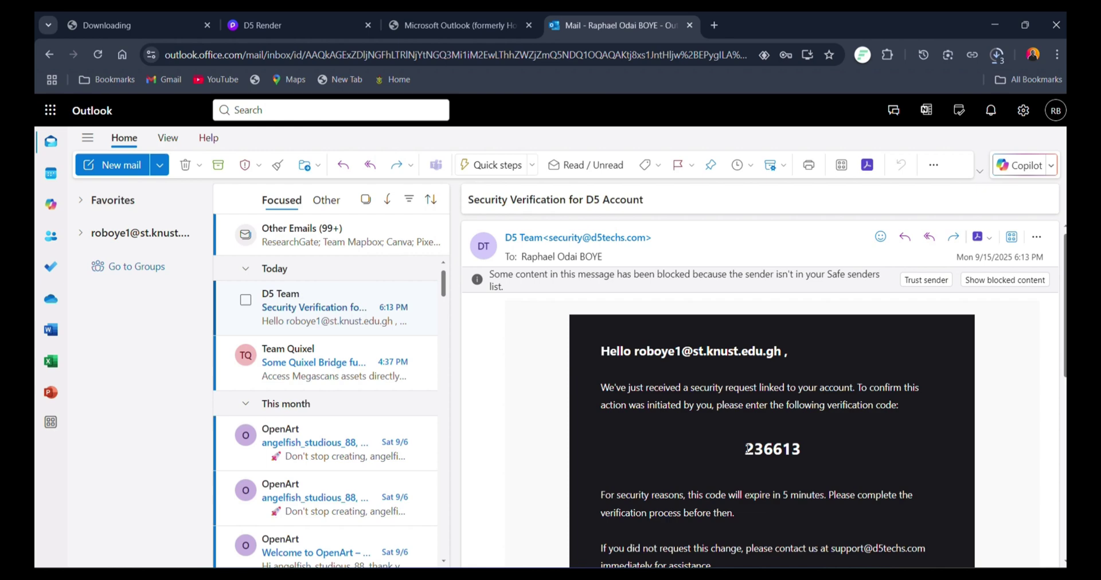
pyautogui.moveTo(747, 449); pyautogui.dragTo(801, 450)
pyautogui.hotkey('ctrl', 'c')
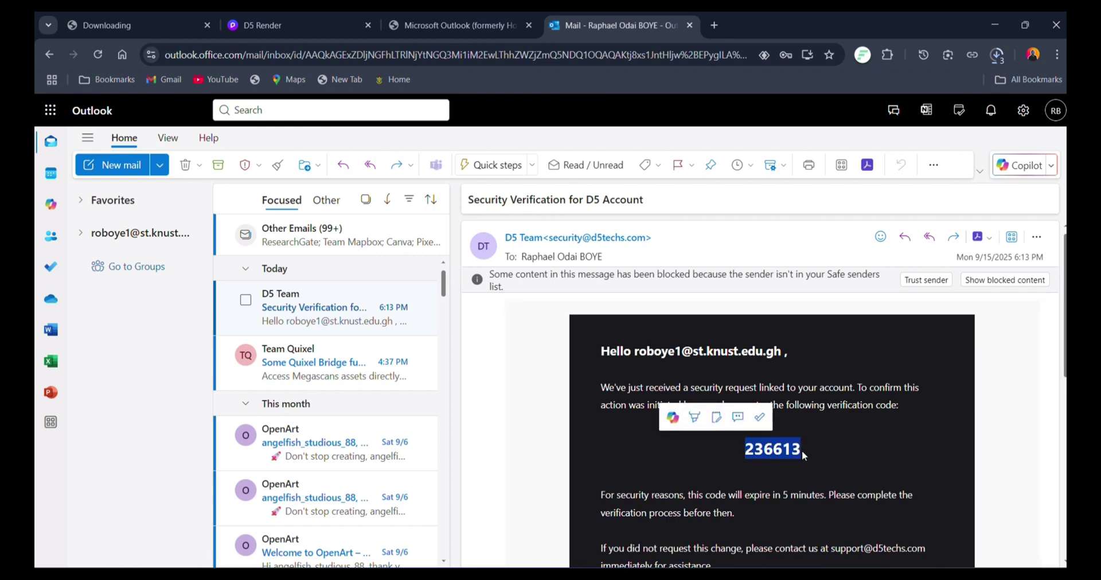
pyautogui.click(280, 14)
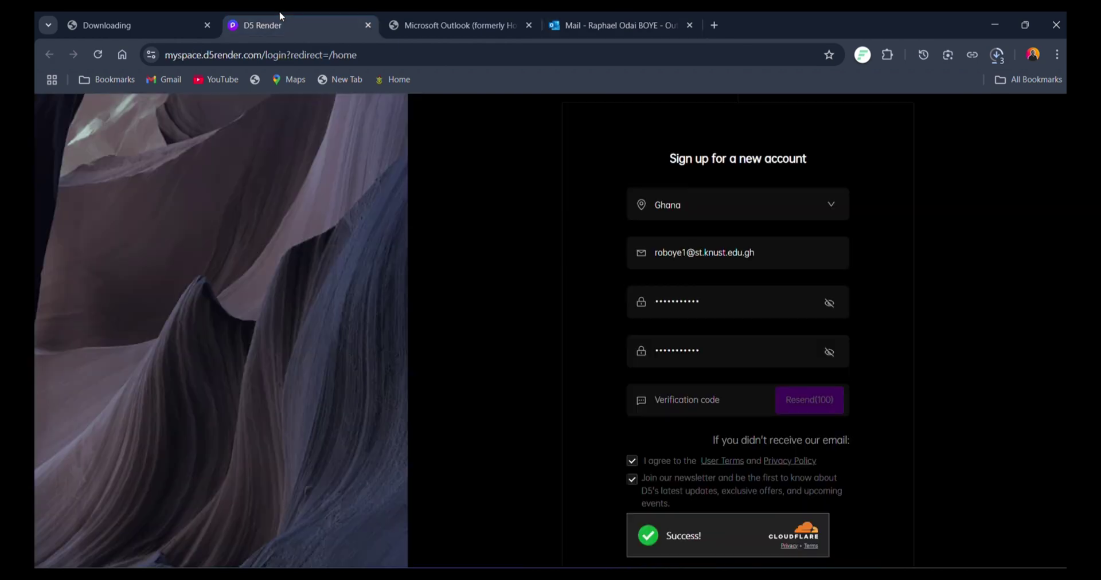
pyautogui.click(706, 401)
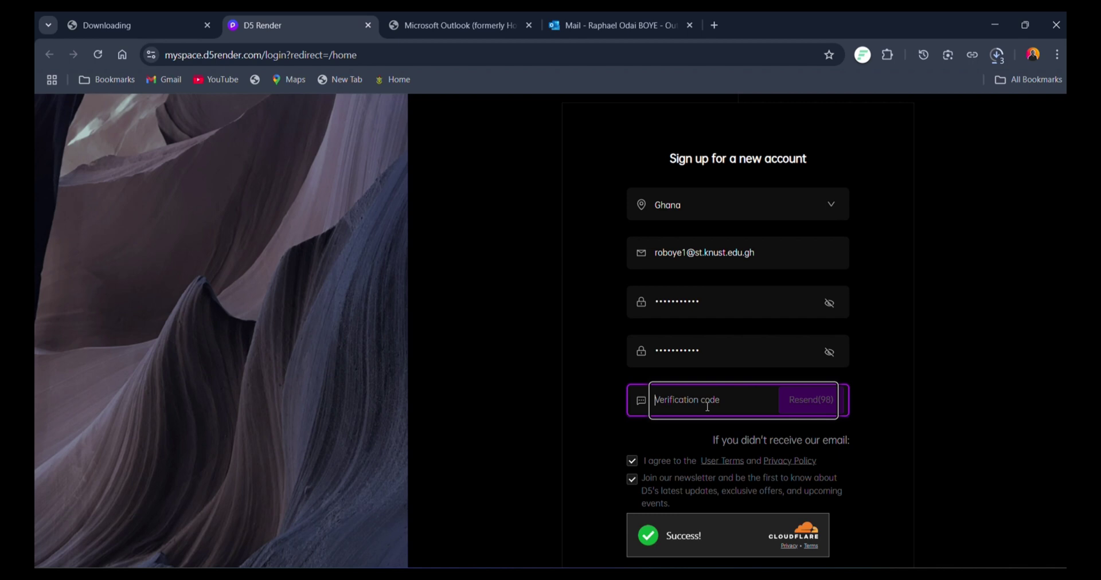
pyautogui.hotkey('ctrl', 'v')
pyautogui.scroll(-2, 708, 406)
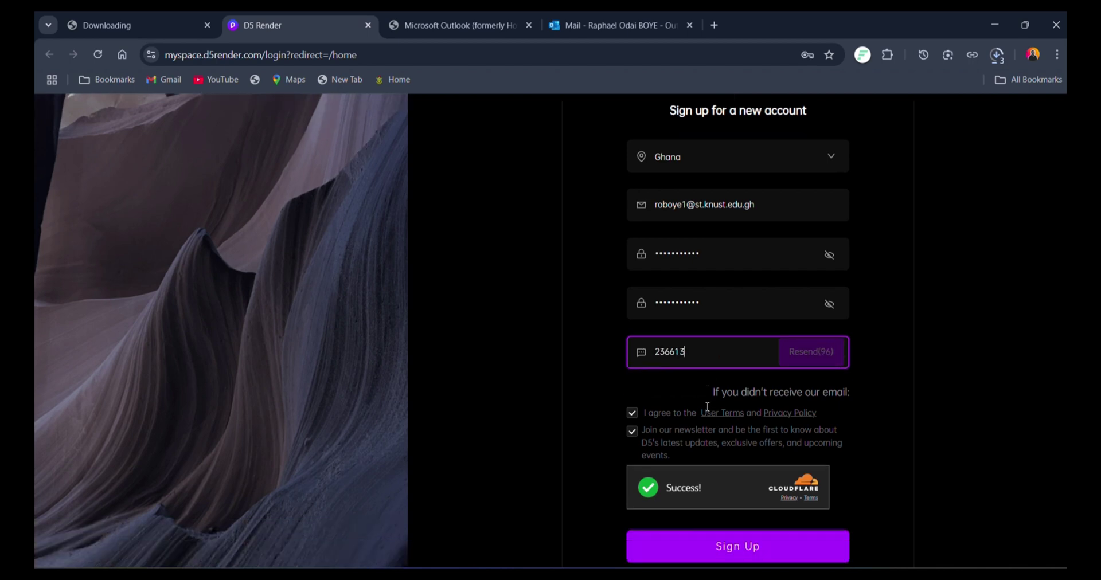
pyautogui.scroll(-1, 707, 411)
pyautogui.click(711, 447)
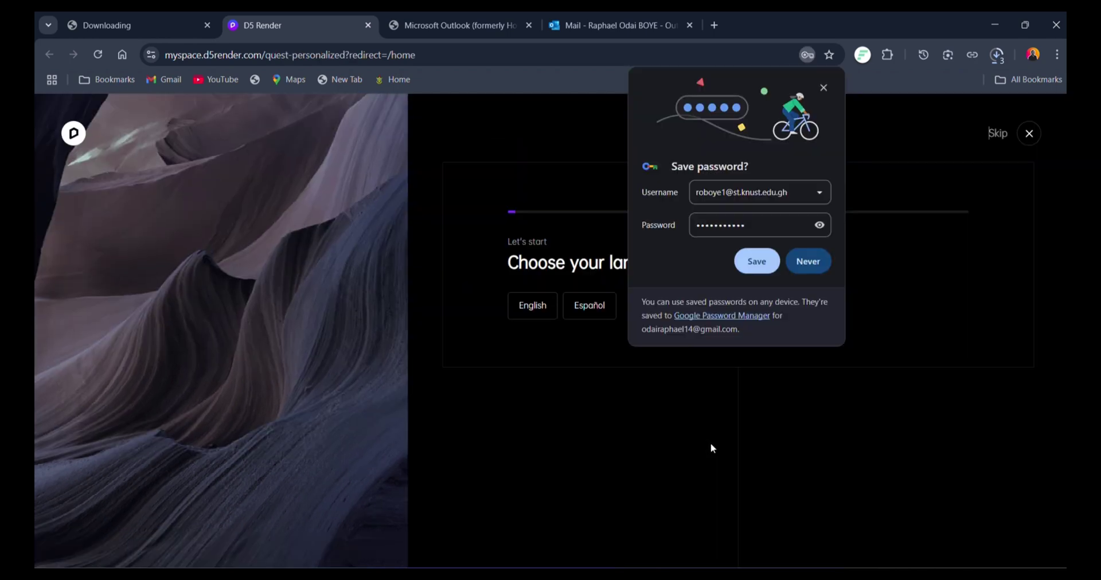
# Dismiss the password prompt, pick a language, and answer Word of mouth as discovery source.
pyautogui.click(754, 264)
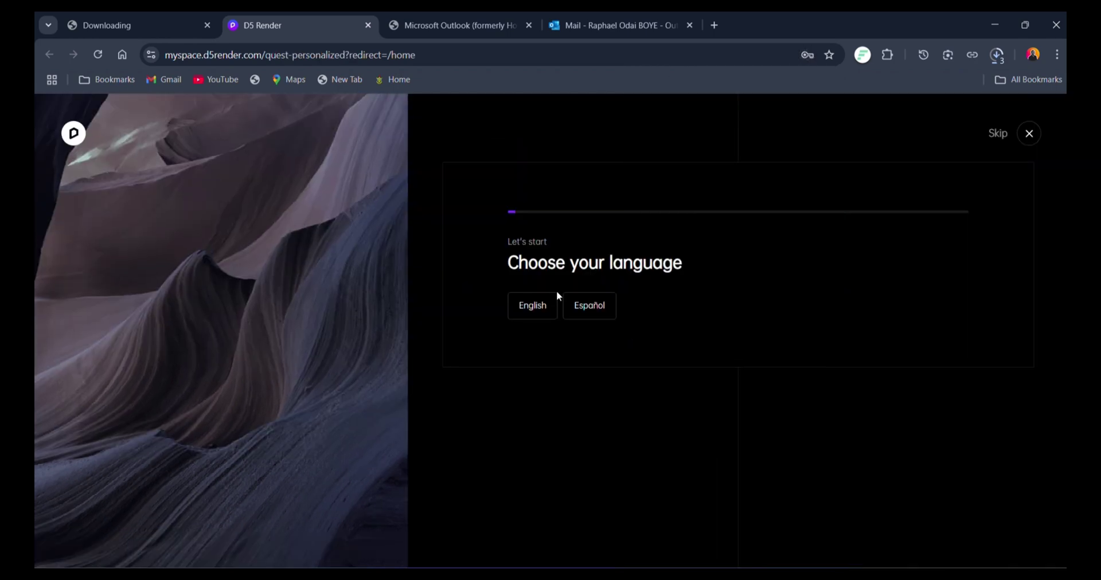
pyautogui.click(532, 306)
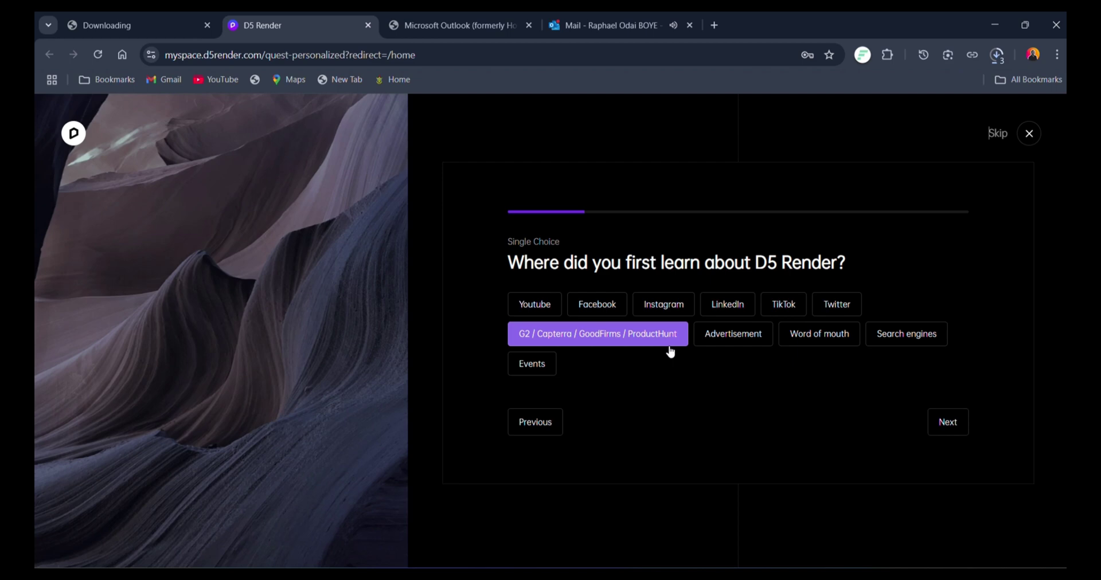
pyautogui.click(800, 335)
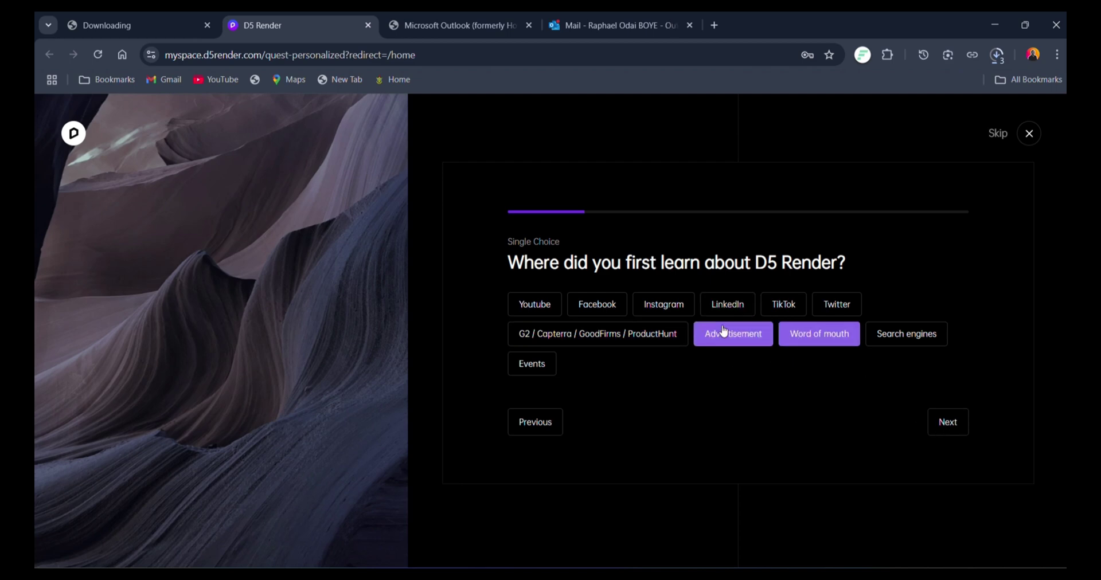
pyautogui.click(723, 333)
pyautogui.click(823, 340)
pyautogui.click(946, 422)
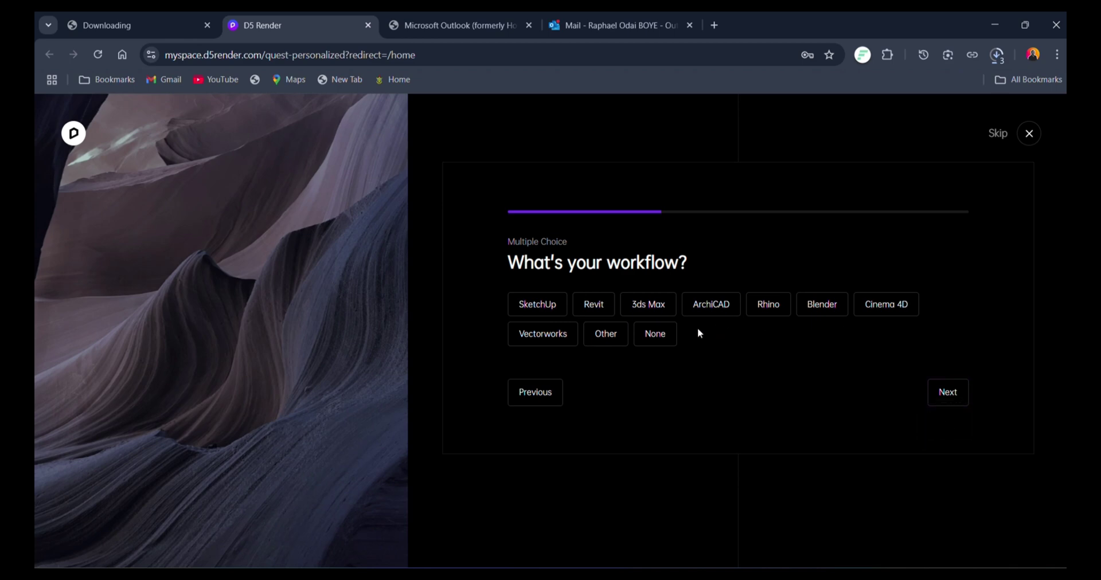
# Answer Revit as workflow, Architecture as field, and Student as role.
pyautogui.click(599, 303)
pyautogui.click(957, 400)
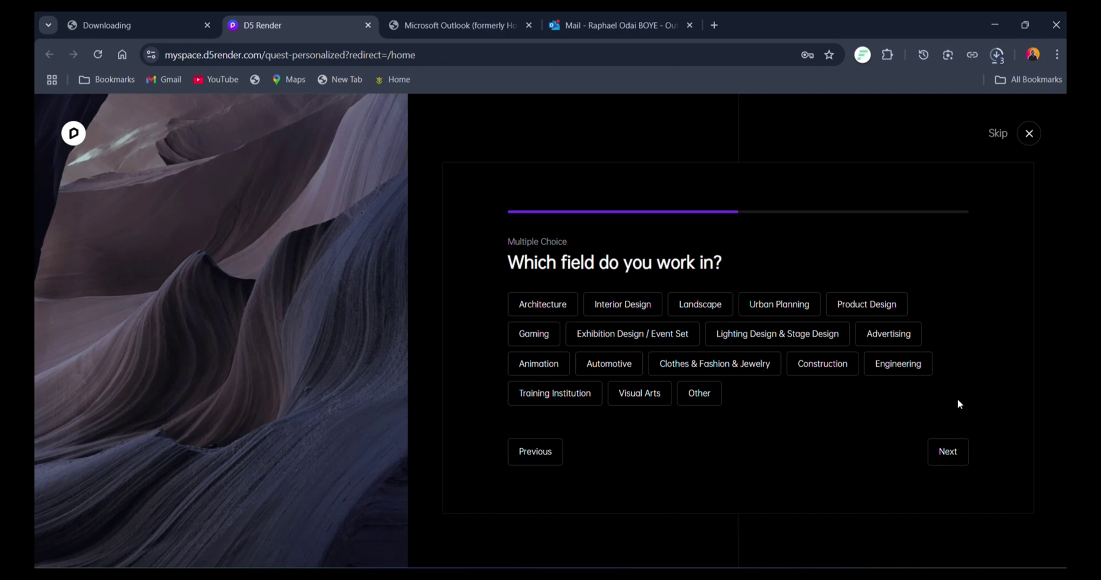
pyautogui.click(551, 304)
pyautogui.click(955, 464)
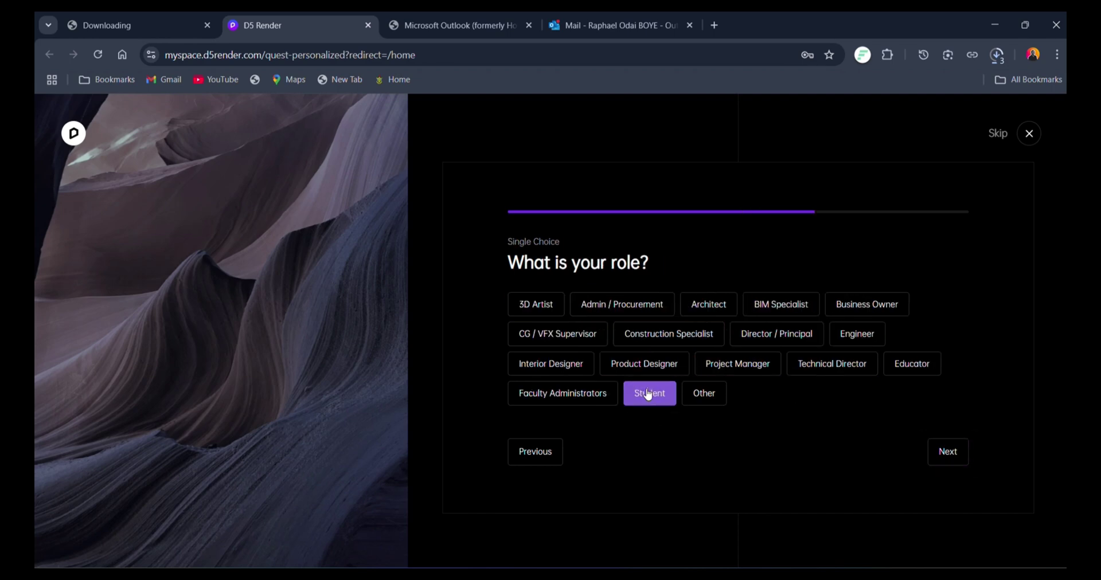
pyautogui.click(648, 393)
pyautogui.click(948, 453)
# On the Account settings page, delete the current nickname so the Nickname field is blank.
pyautogui.scroll(-2, 572, 398)
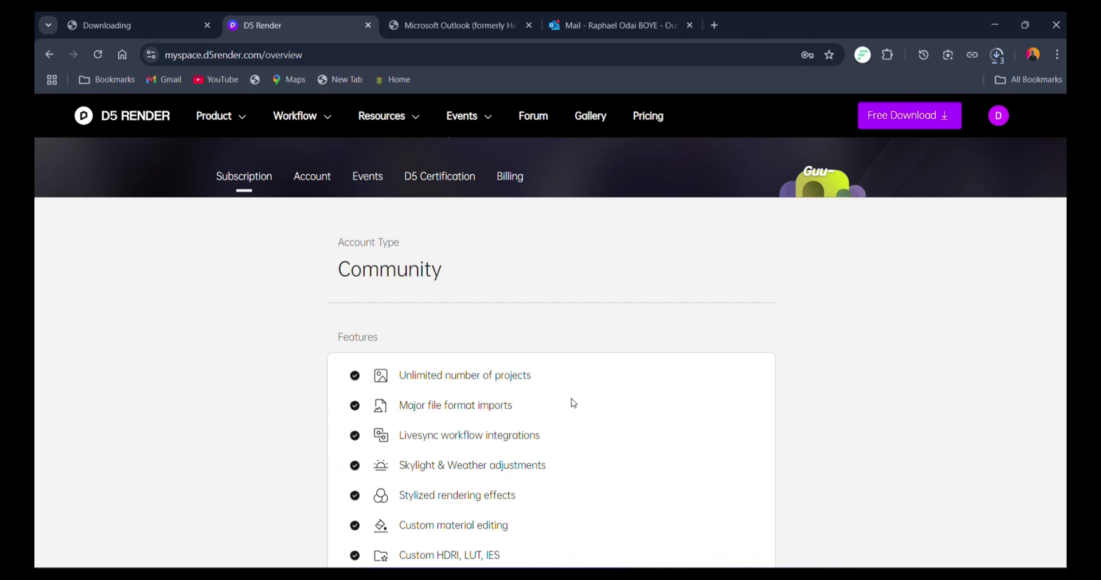
pyautogui.scroll(-4, 571, 398)
pyautogui.scroll(3, 571, 398)
pyautogui.scroll(3, 571, 398)
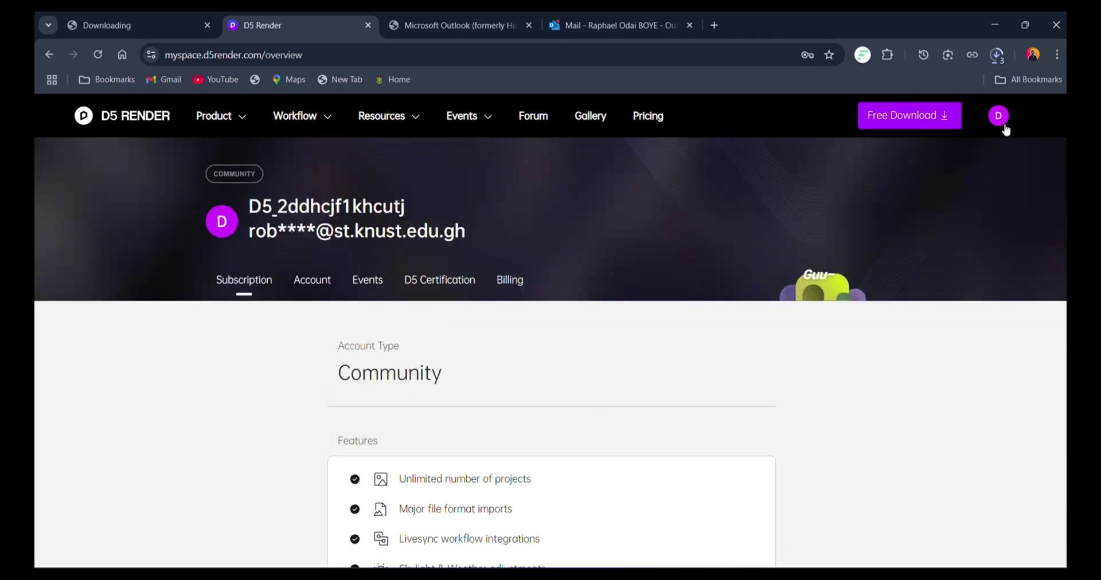
pyautogui.moveTo(998, 116)
pyautogui.click(970, 154)
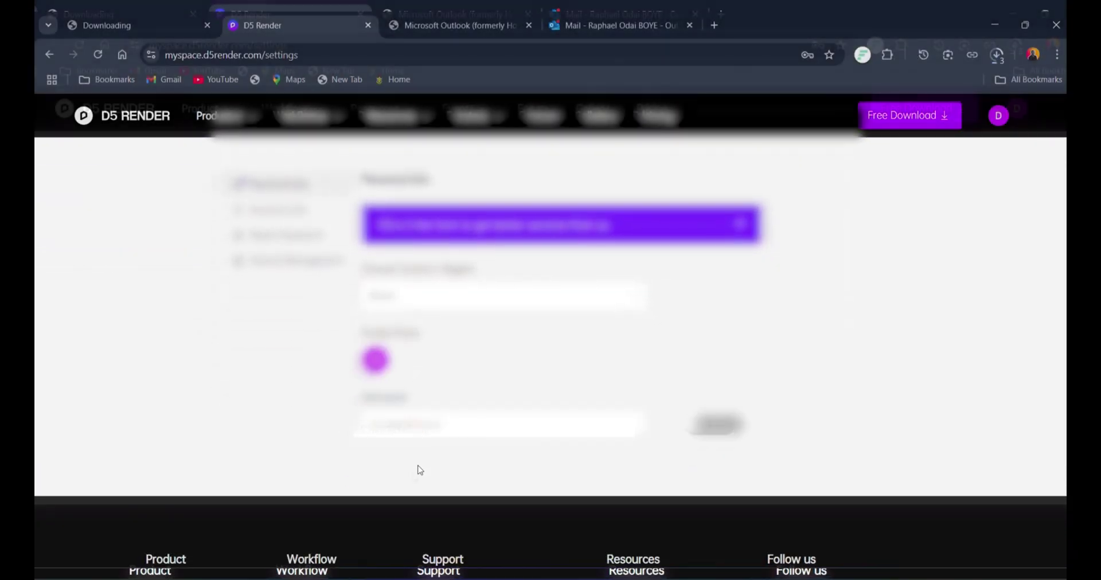
pyautogui.moveTo(445, 425); pyautogui.dragTo(330, 437)
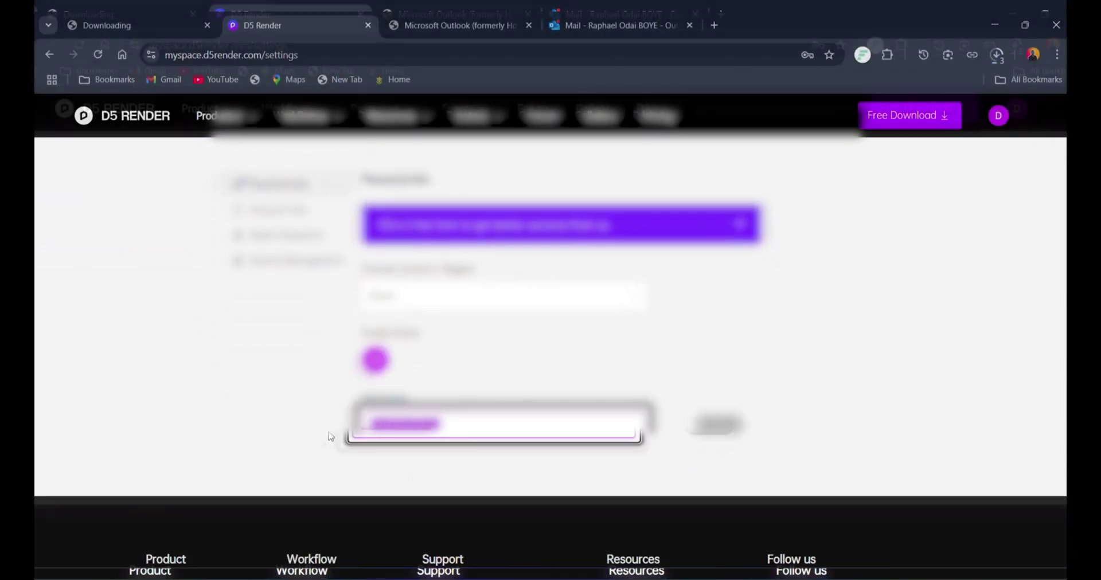
pyautogui.press('BackSpace')
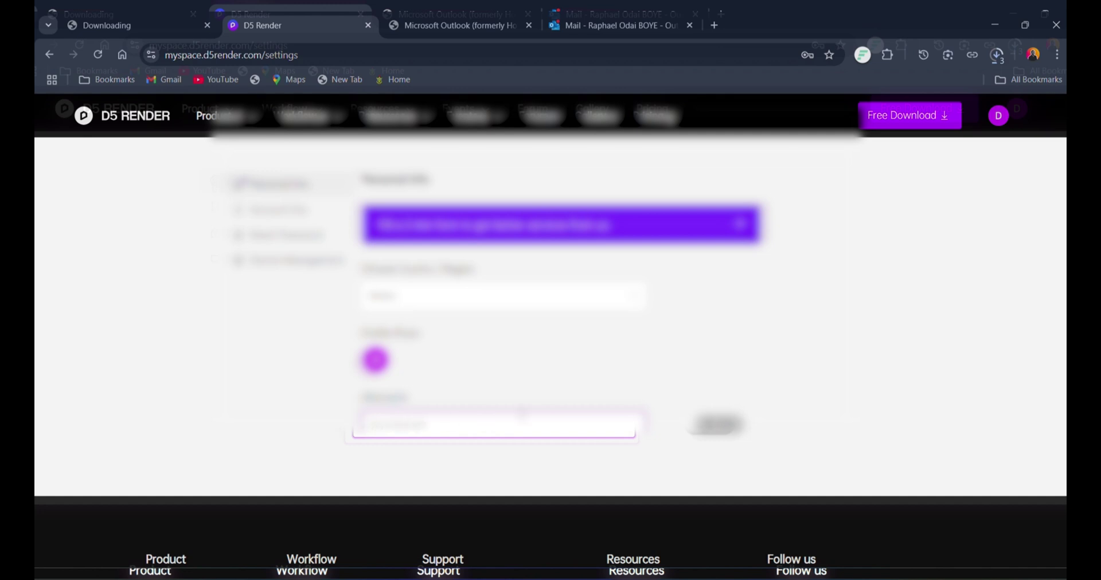
pyautogui.click(490, 77)
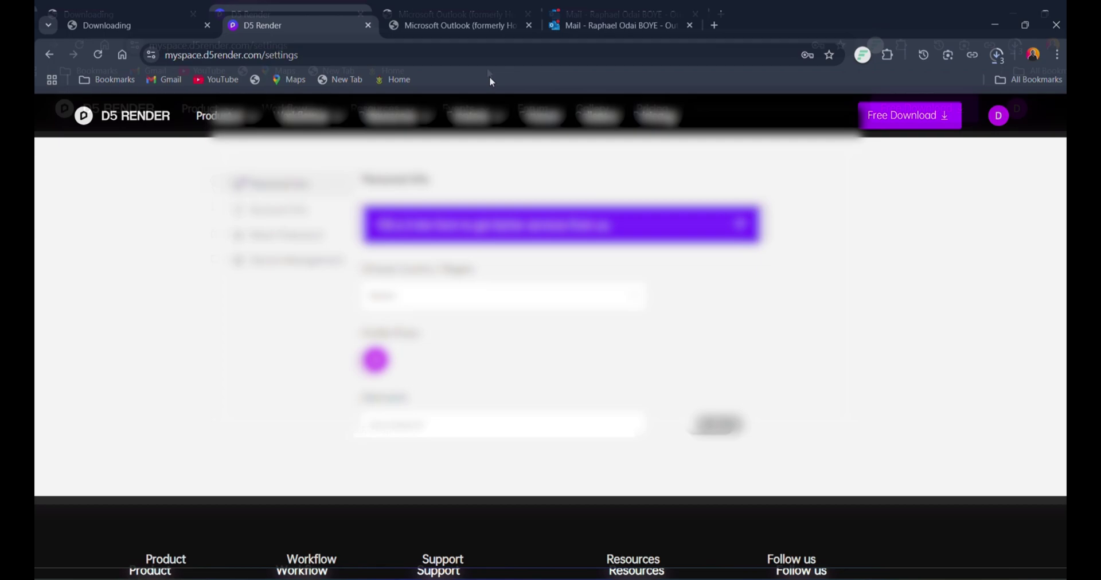